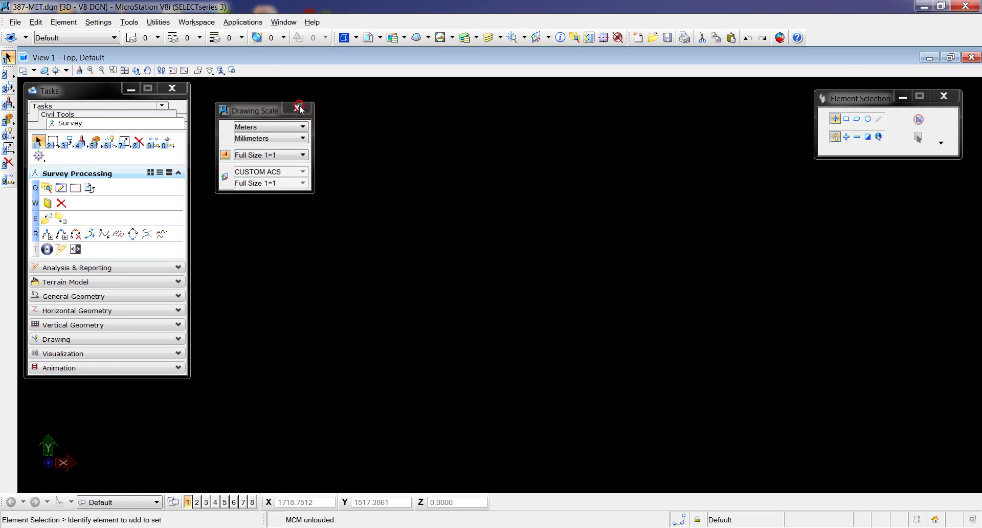
- Review the custom line styles already in the drawing, then close the Line Styles list
click(98, 22)
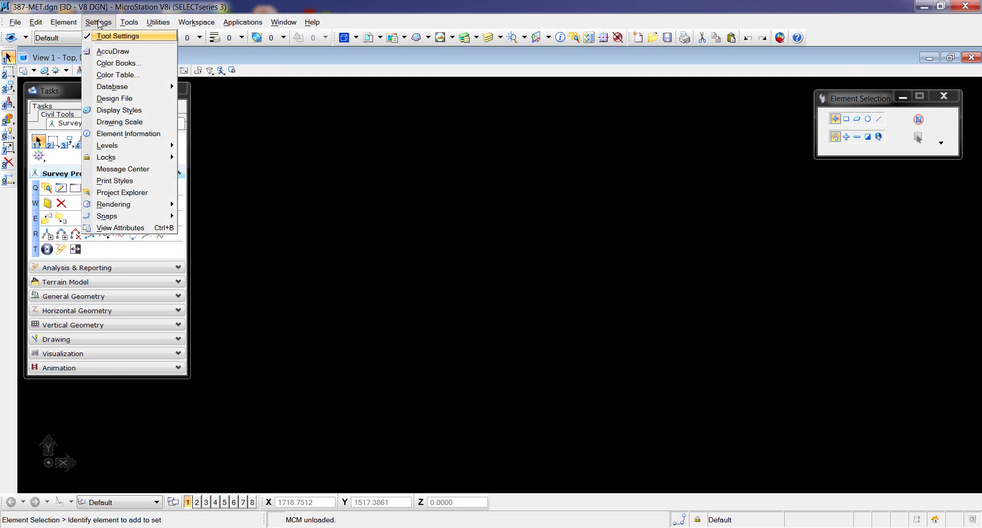
mouse_move(64, 22)
mouse_move(102, 83)
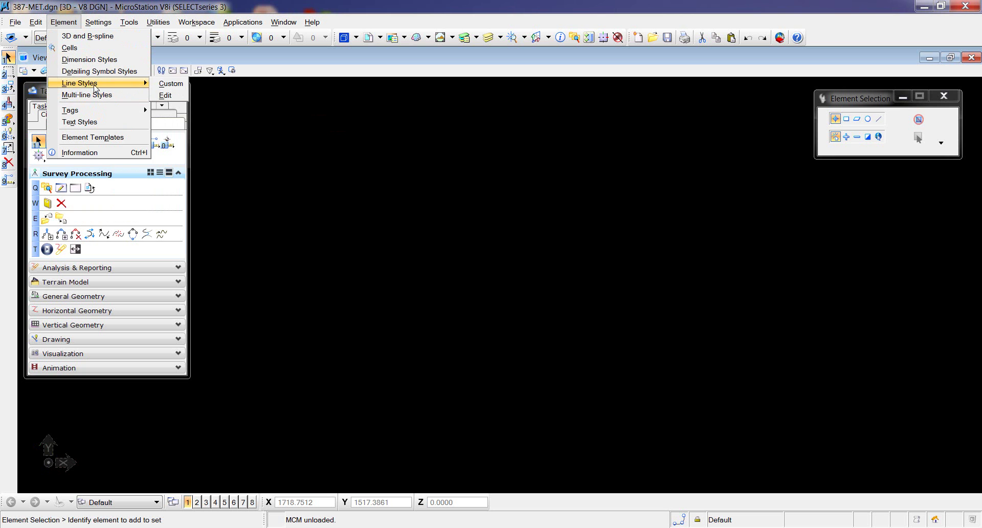
click(171, 84)
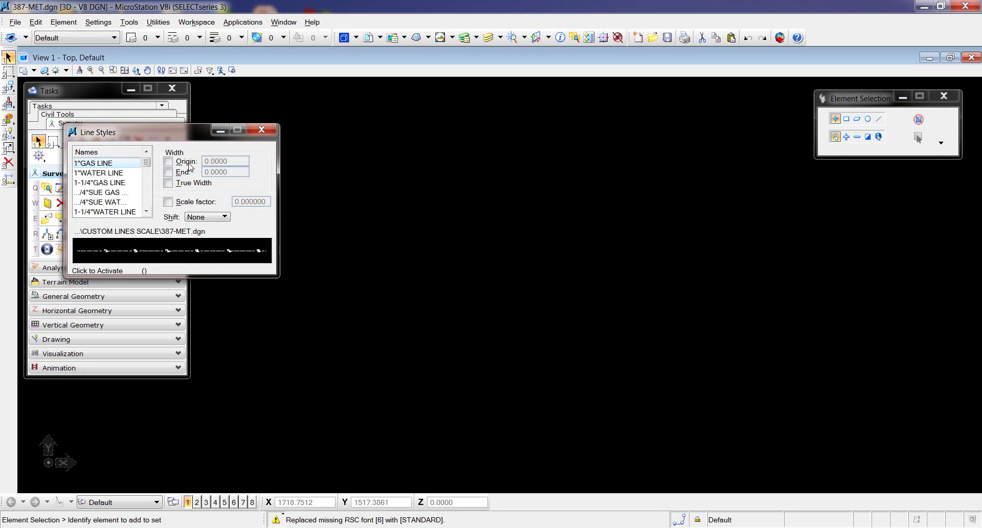
click(262, 129)
click(64, 23)
mouse_move(123, 83)
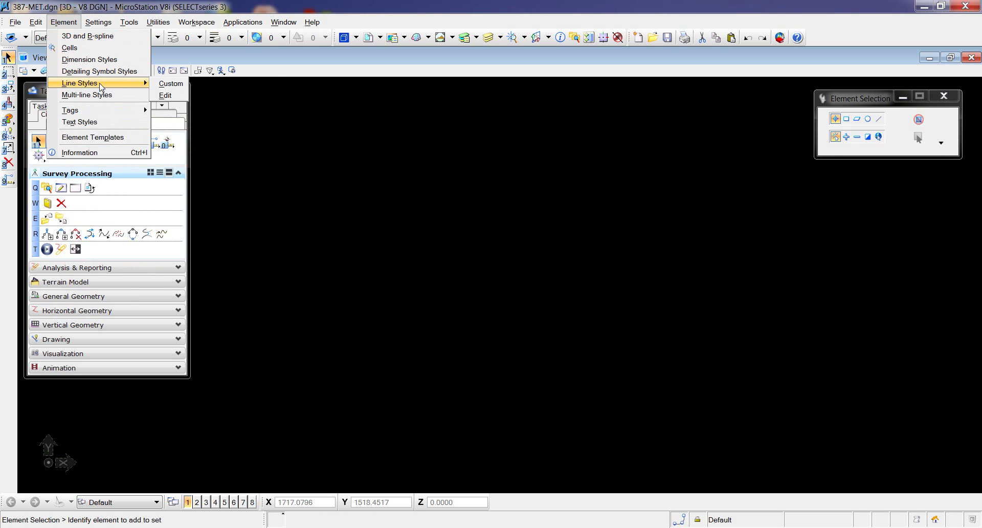
click(165, 96)
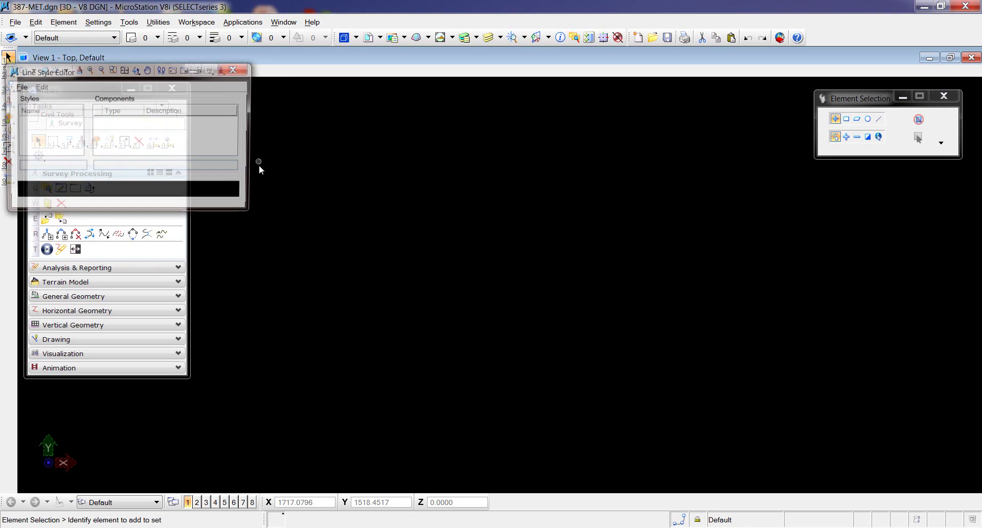
click(19, 86)
mouse_move(33, 149)
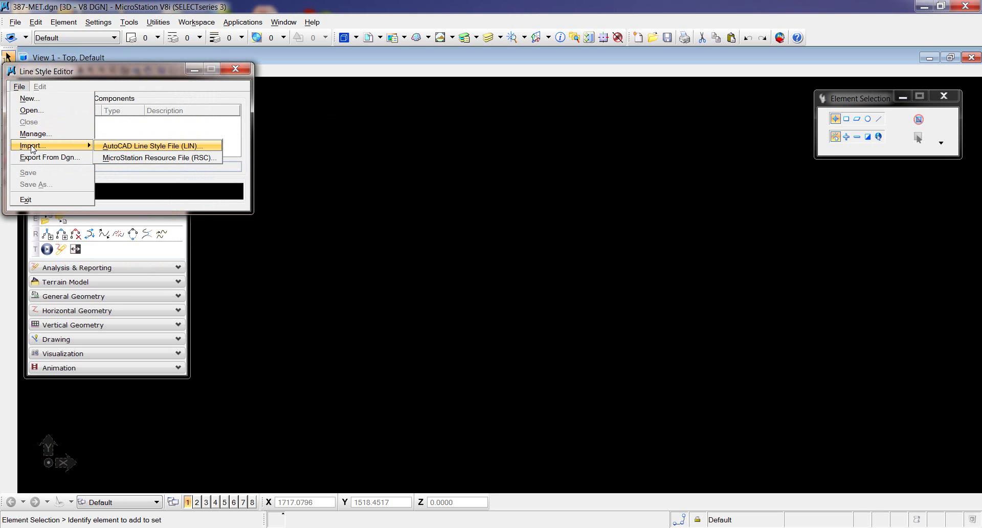
click(134, 159)
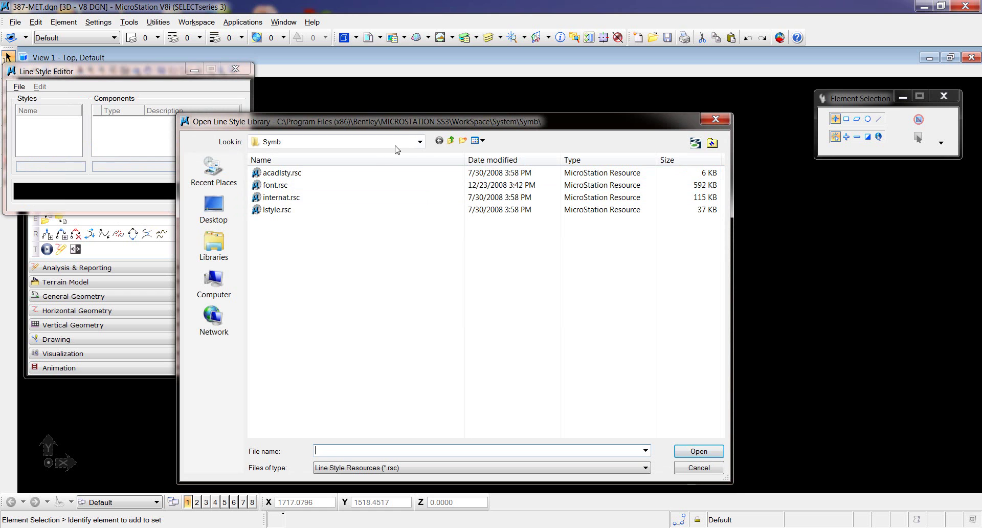
click(420, 142)
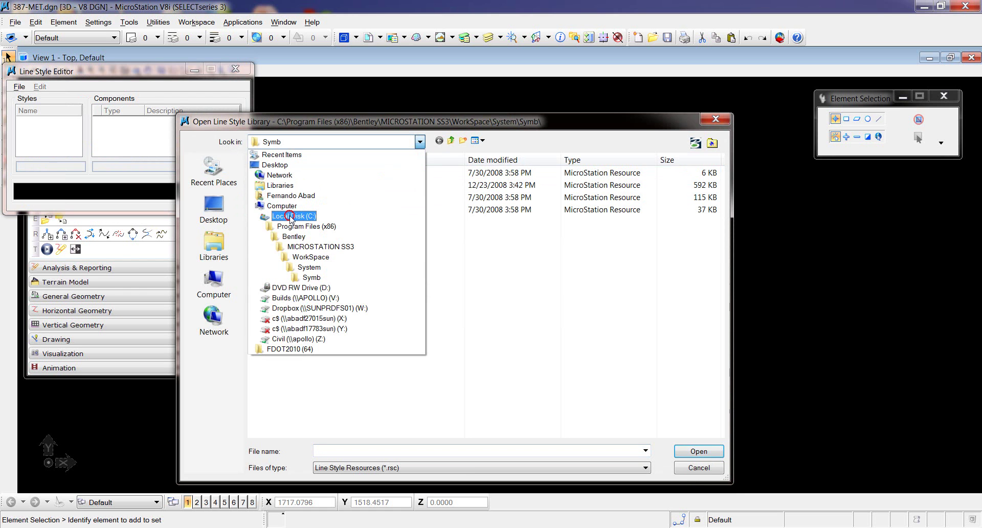
click(290, 218)
double_click(277, 271)
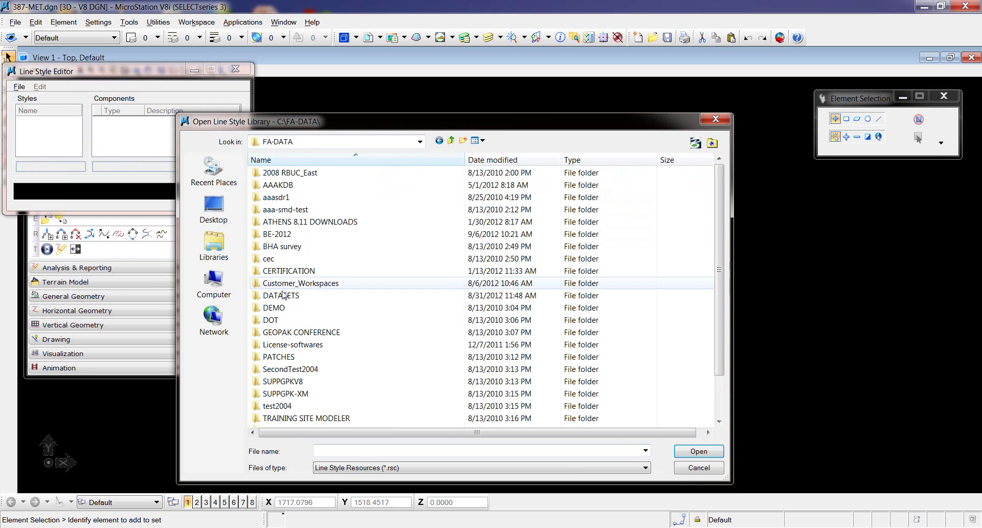
scroll(279, 249, down, 1)
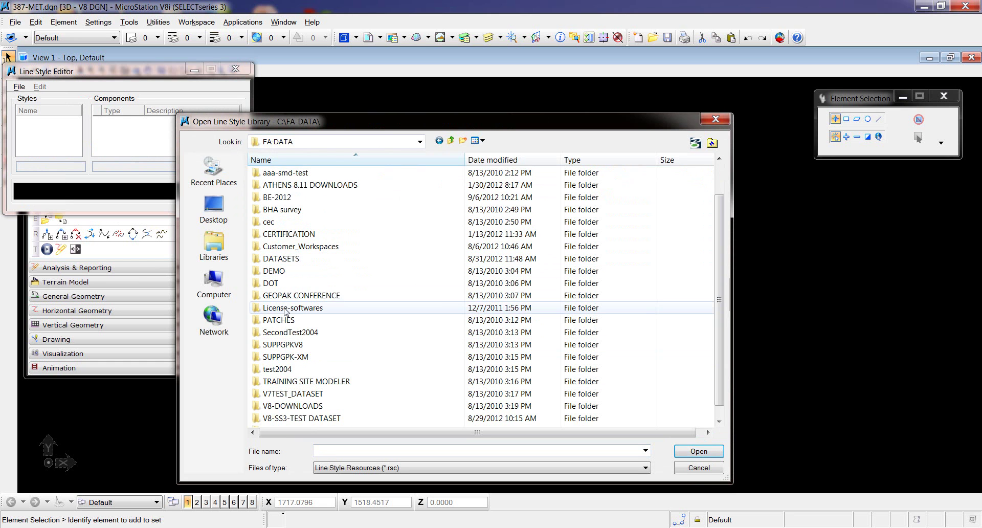
scroll(282, 317, down, 1)
double_click(287, 409)
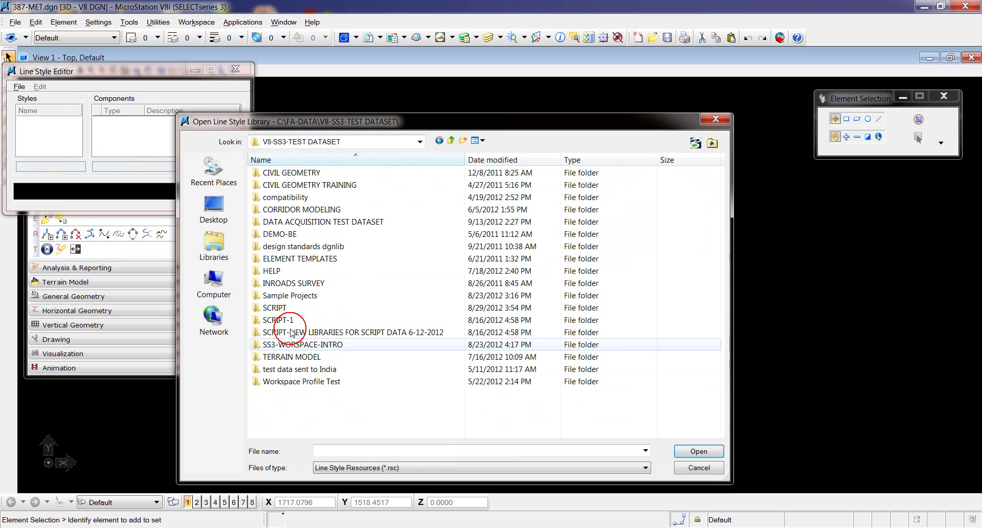
double_click(297, 222)
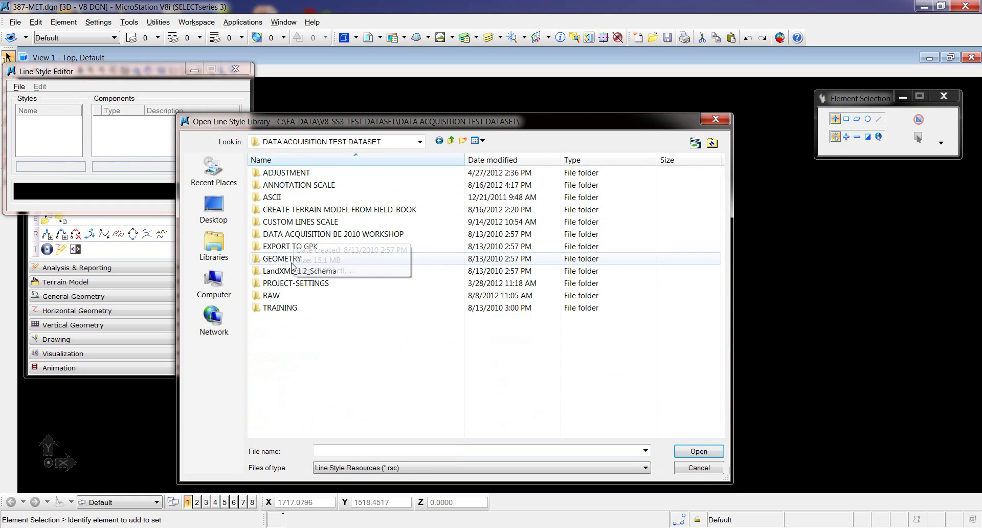
double_click(304, 221)
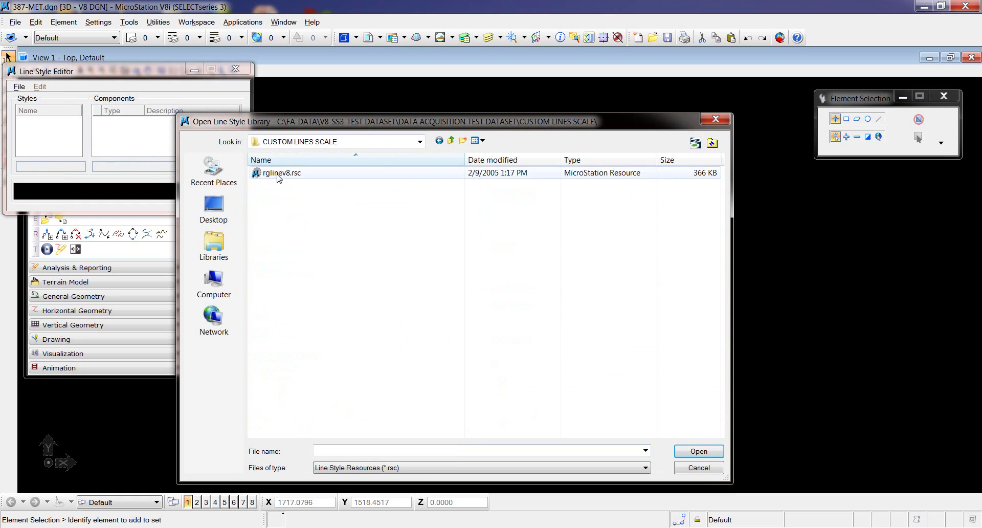
click(293, 176)
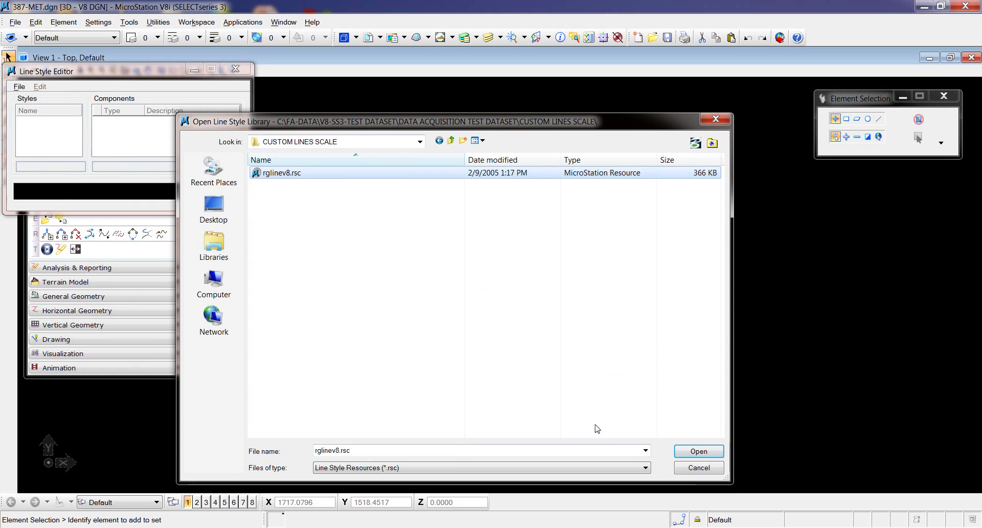
click(698, 468)
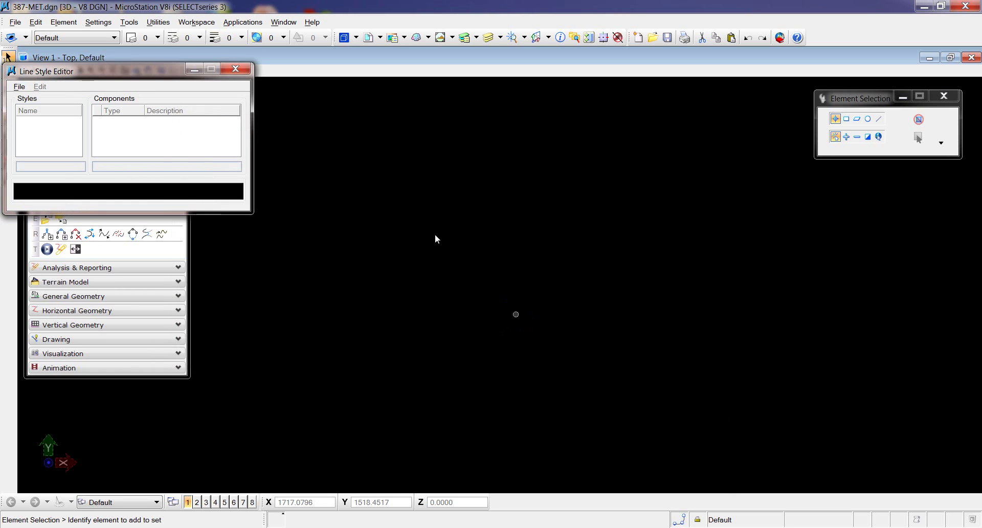
- Close the line style editor and show the 387-MET.dgn Civil Standards in Project Explorer
click(238, 69)
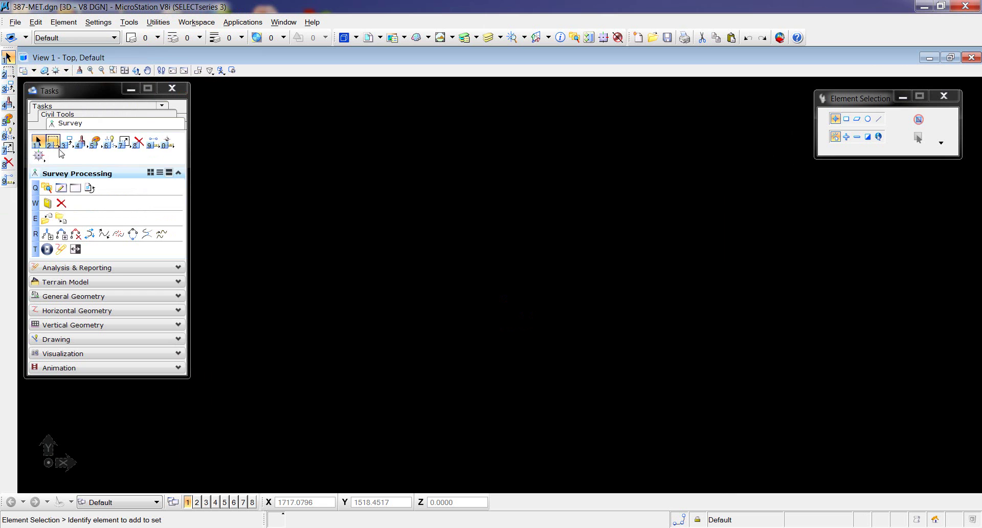
click(47, 187)
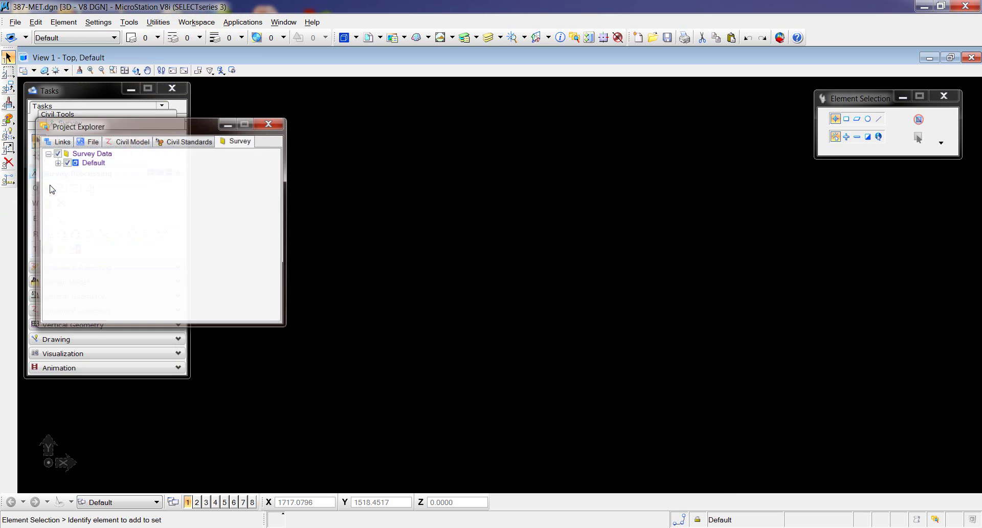
drag(183, 122, 393, 107)
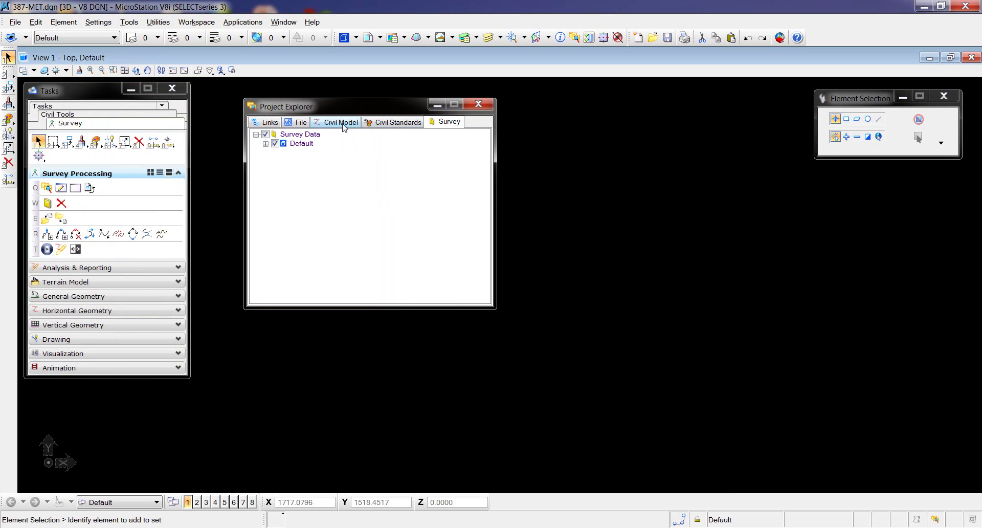
click(391, 123)
click(265, 144)
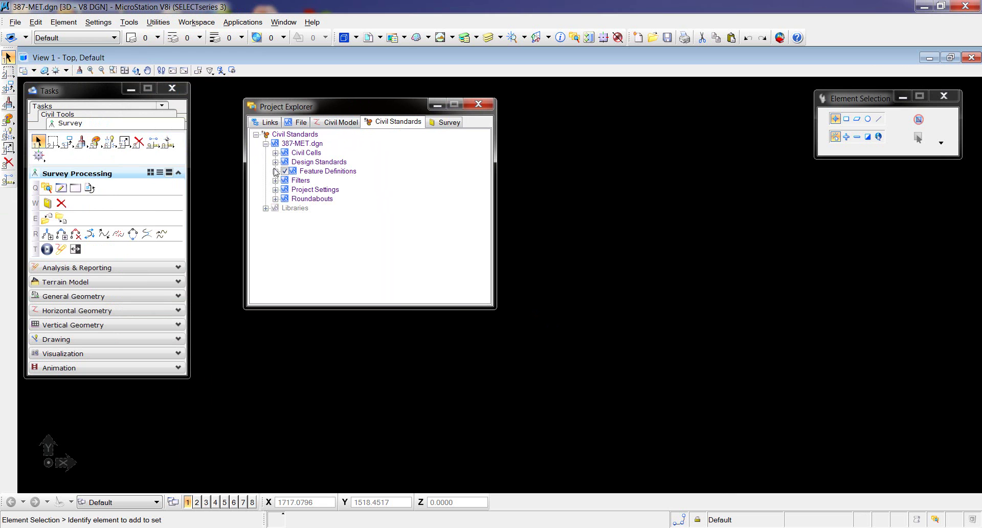
- Link the survey feature definitions to RR-1scale.xml
right_click(320, 172)
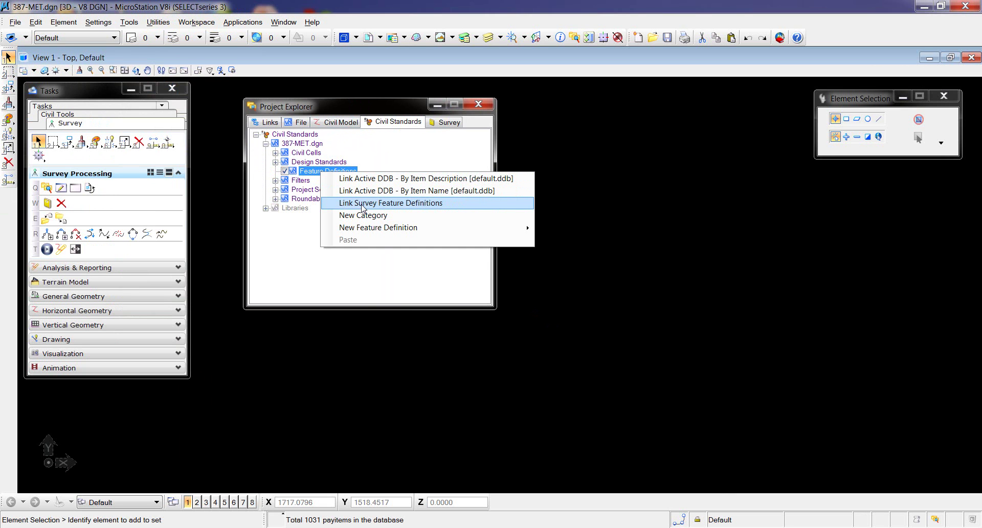
click(362, 203)
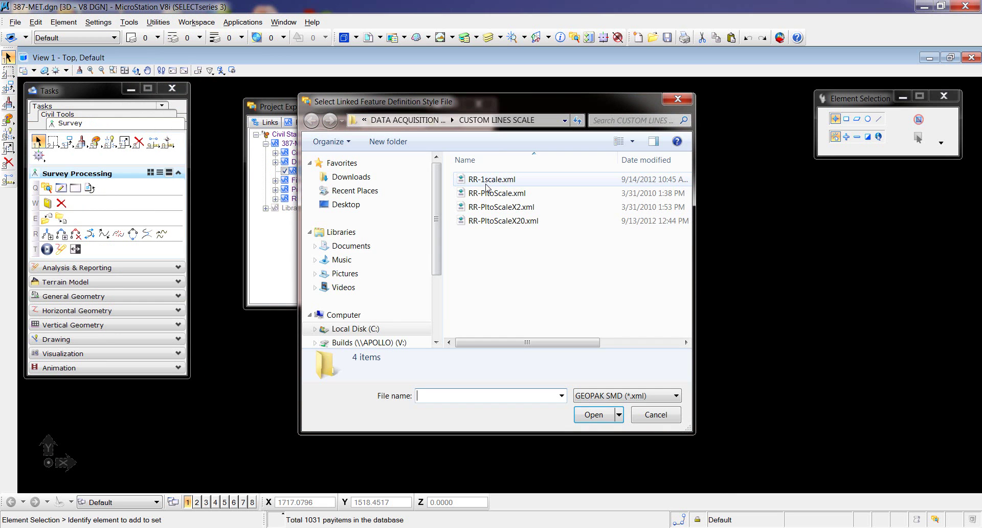
click(486, 180)
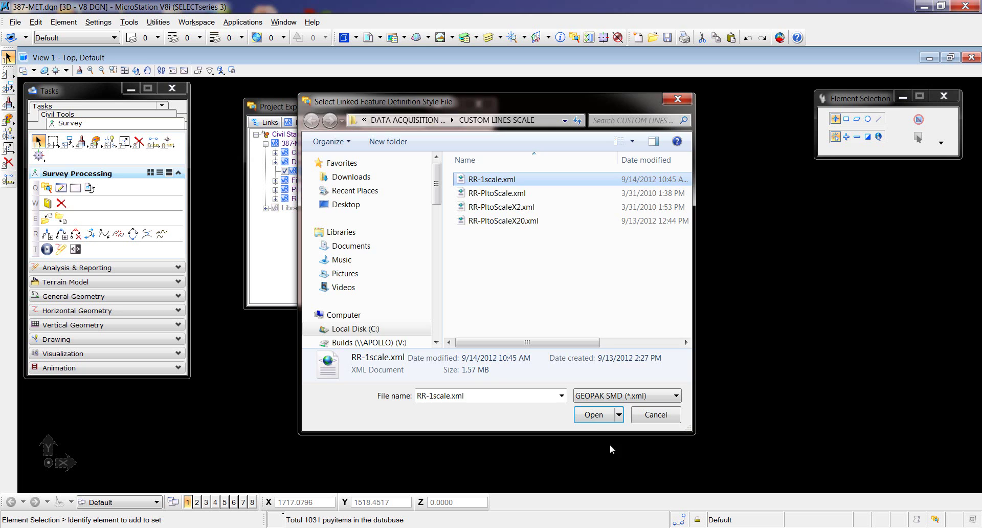
click(595, 415)
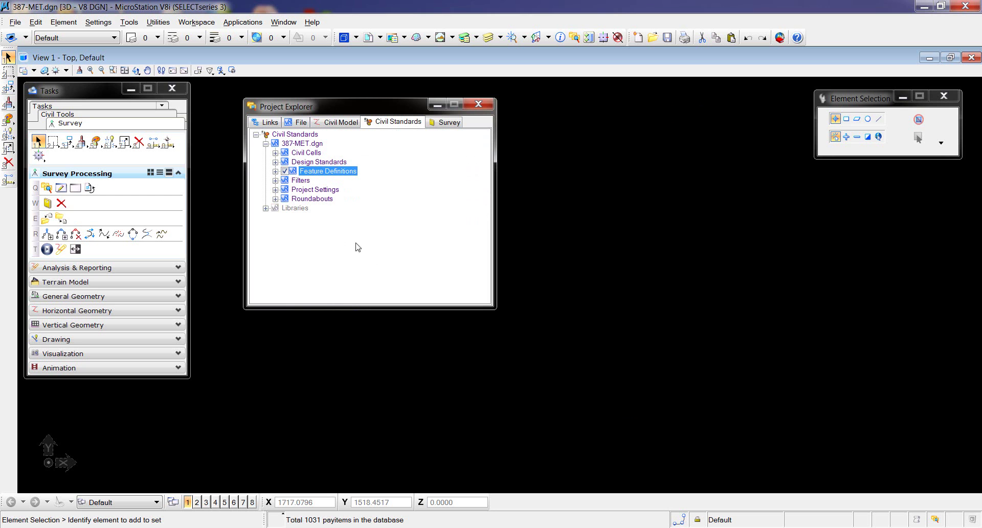
- Create a new field book, Field Book 1, under the Default survey project
click(275, 171)
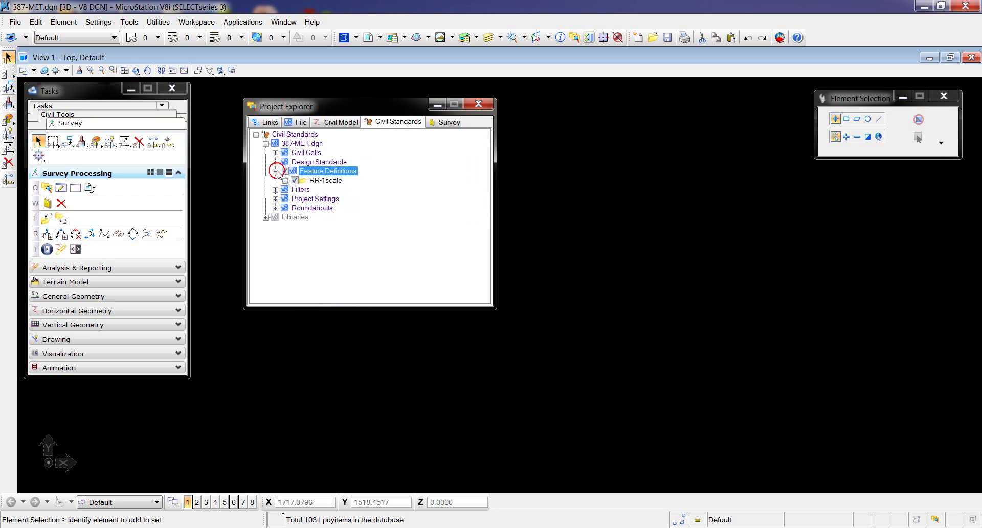
click(448, 122)
click(266, 143)
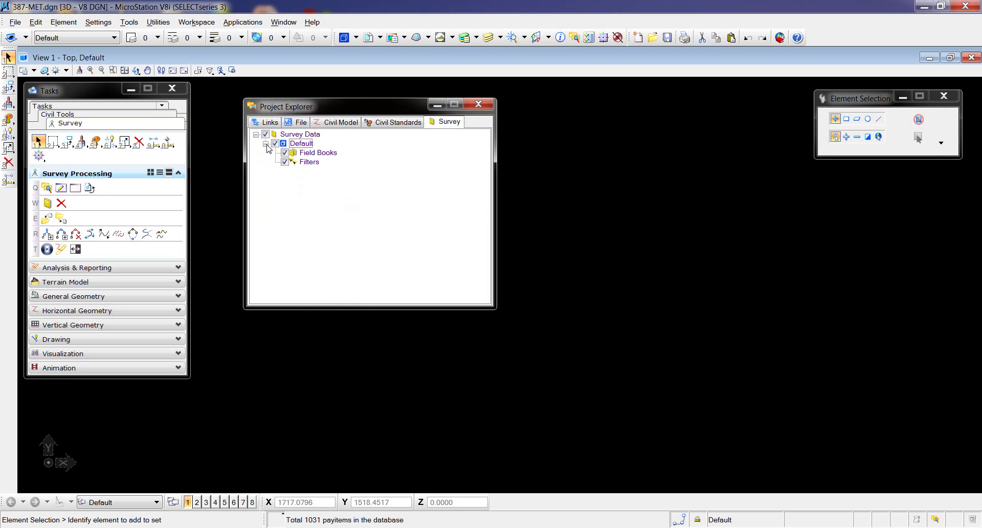
right_click(322, 152)
click(357, 159)
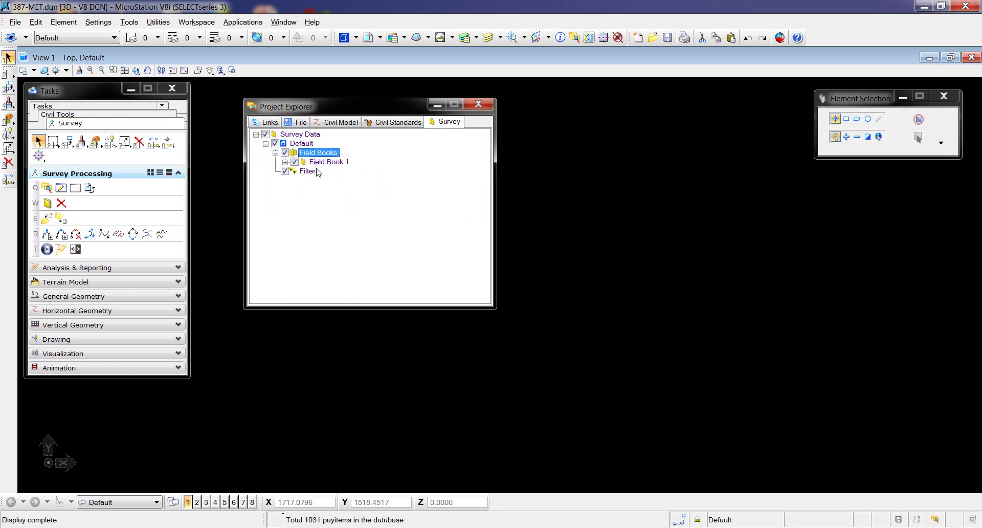
- Import PS#1007.RAW into Field Book 1 as Tripod Data Systems Raw format
drag(0, 146, 771, 117)
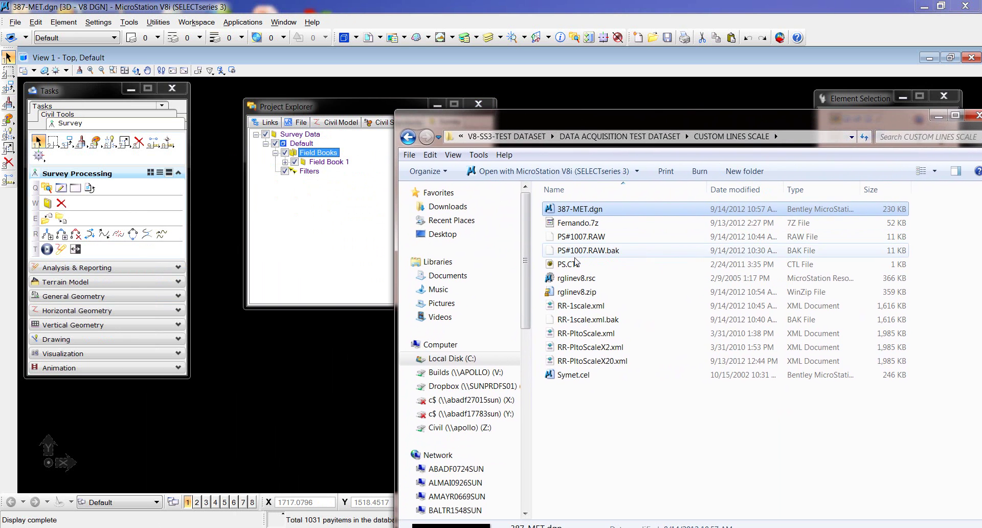
drag(568, 265, 337, 235)
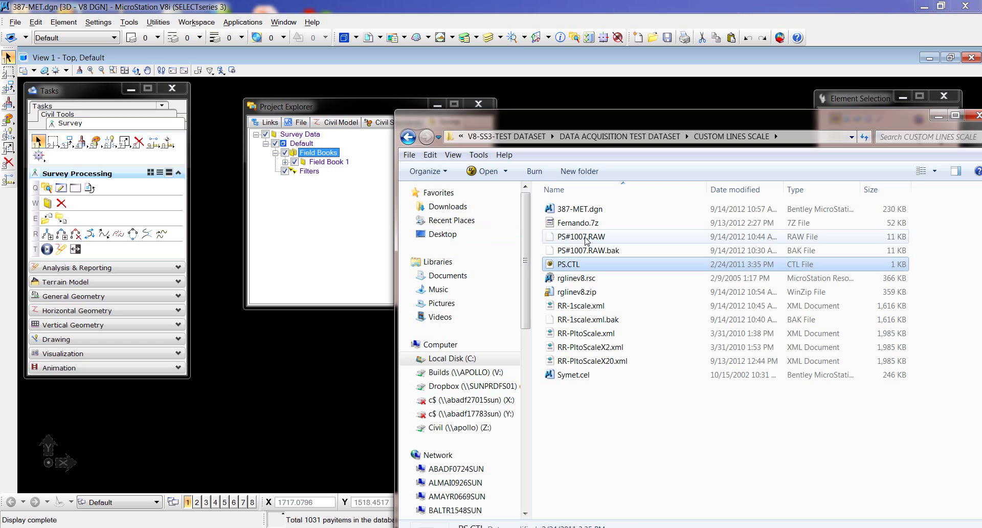
drag(586, 242, 331, 241)
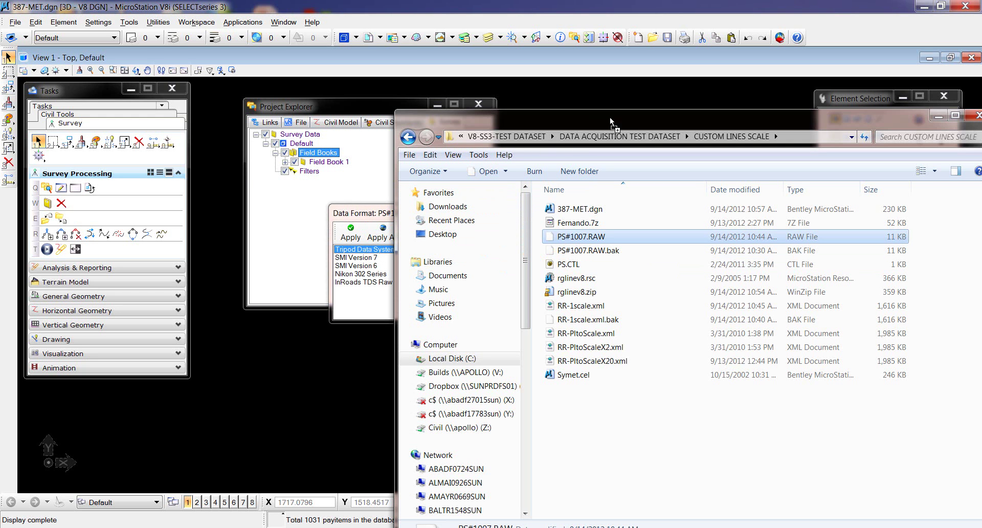
drag(368, 218, 290, 212)
click(279, 229)
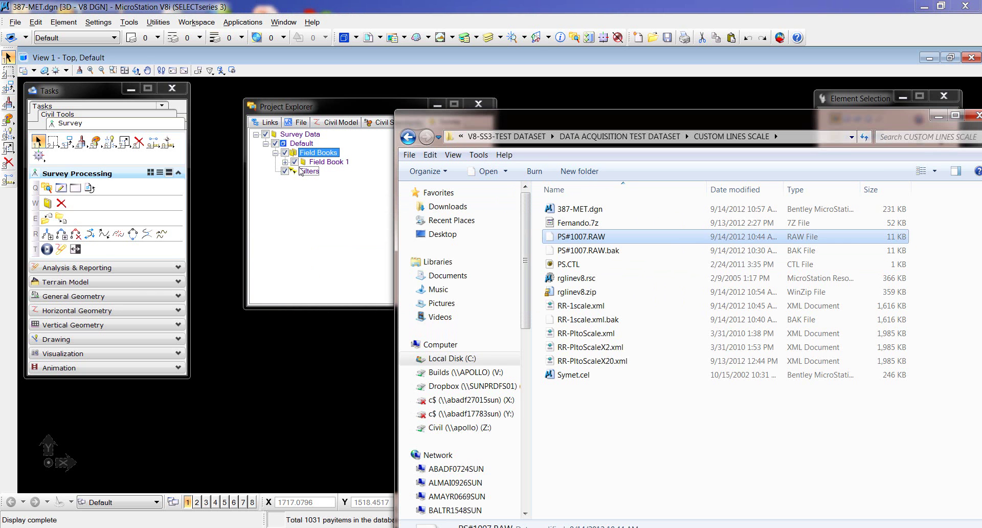
- Process Field Book 1's Adjustment into the drawing with ALL Observations unchecked
click(976, 115)
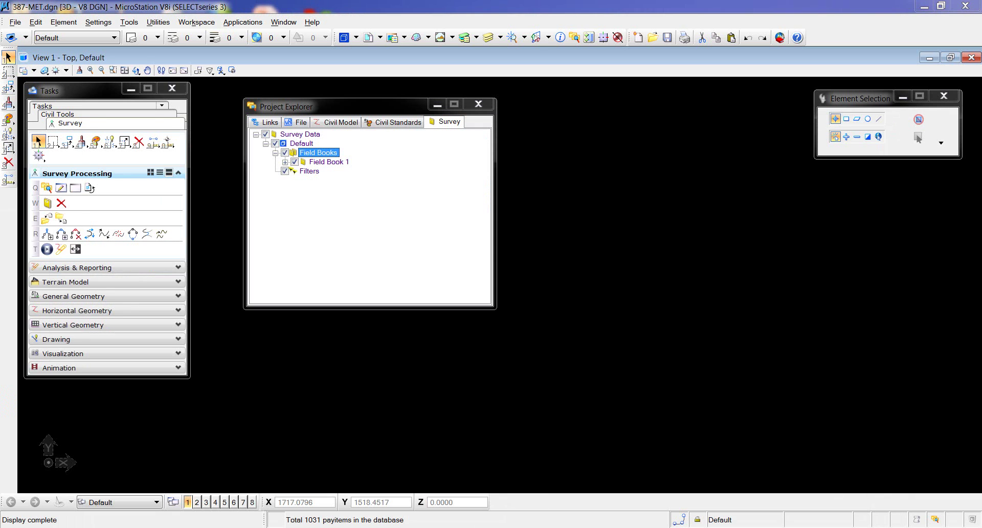
click(286, 162)
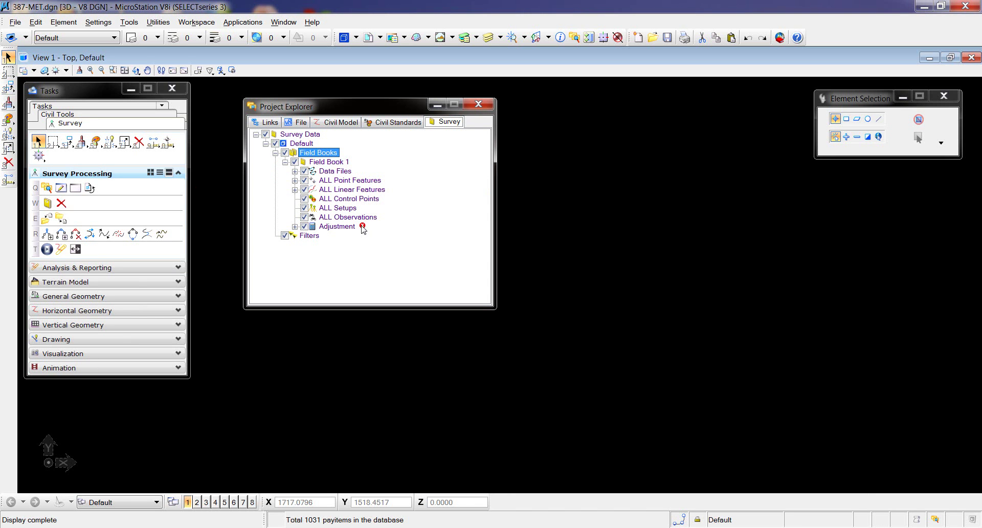
right_click(363, 228)
click(390, 230)
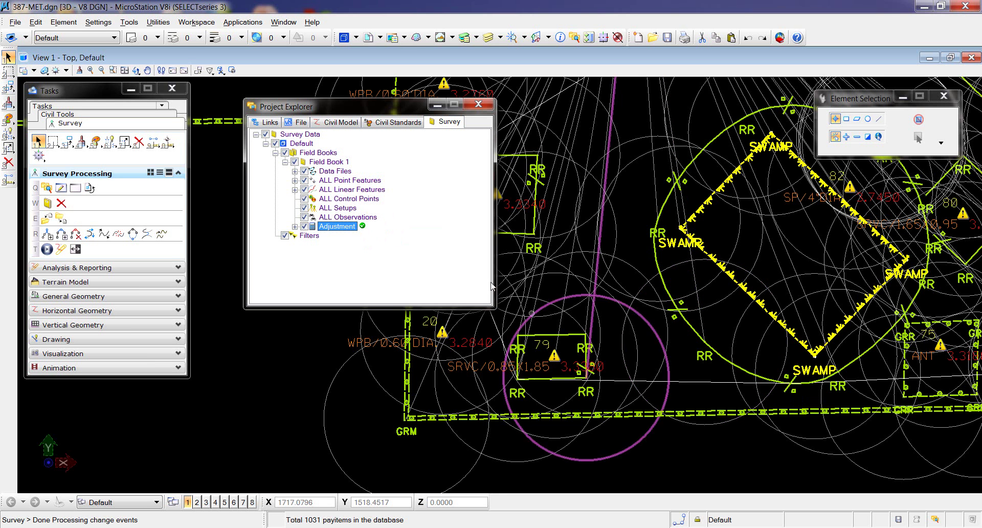
click(304, 217)
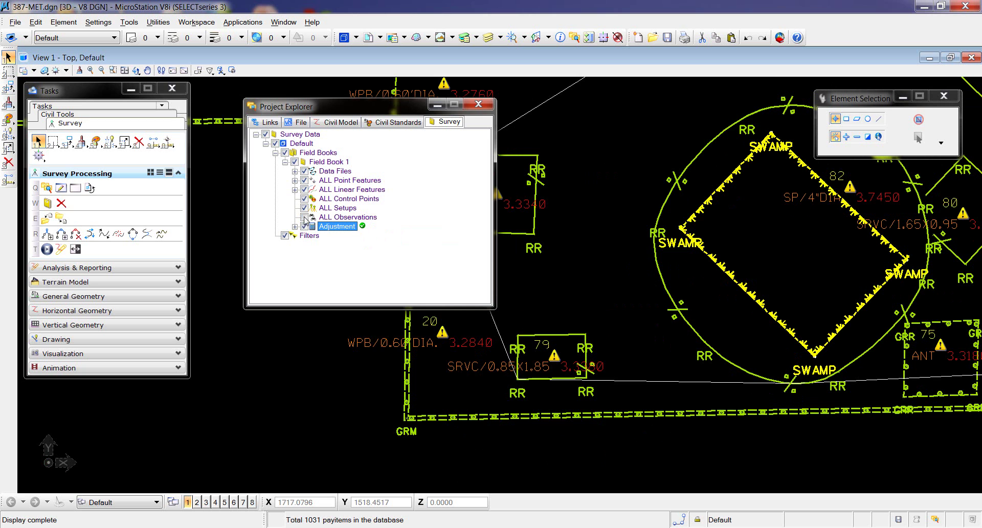
- Zoom out and pan to view the surveyed features, such as the SWAMP outlines
drag(401, 104, 220, 189)
mouse_move(284, 121)
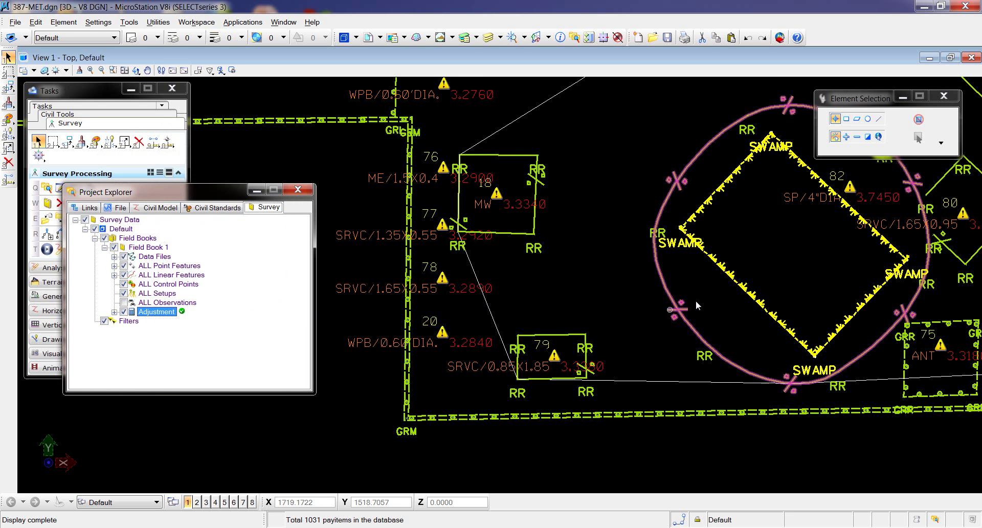
mouse_move(737, 282)
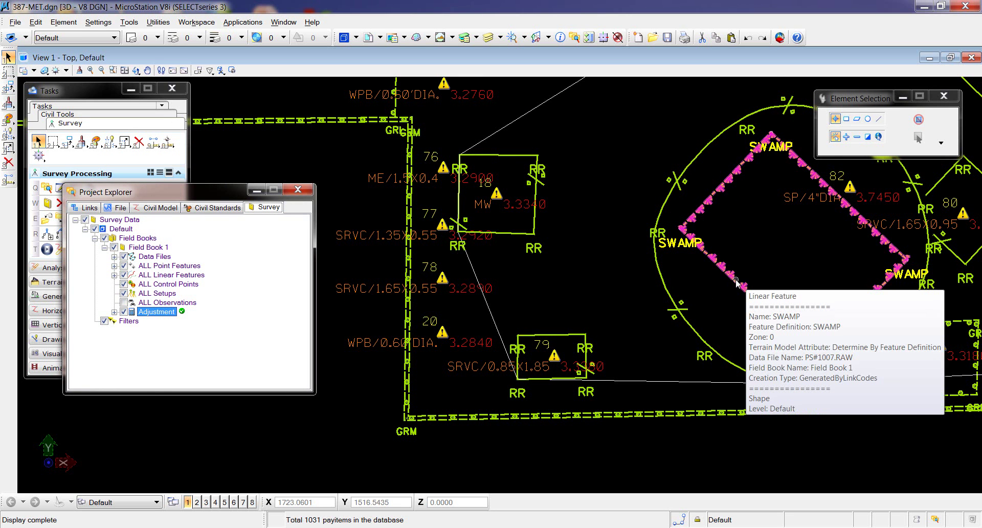
mouse_move(394, 109)
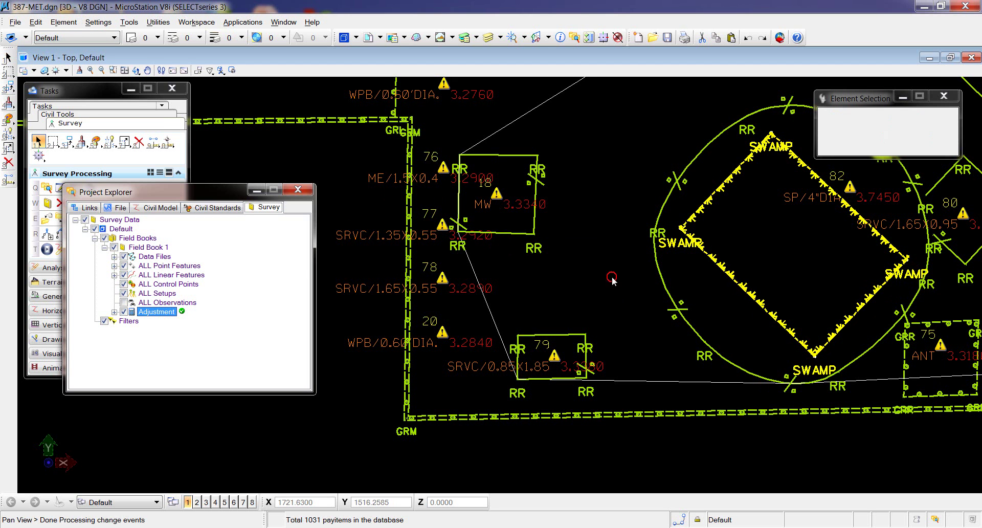
scroll(612, 278, down, 3)
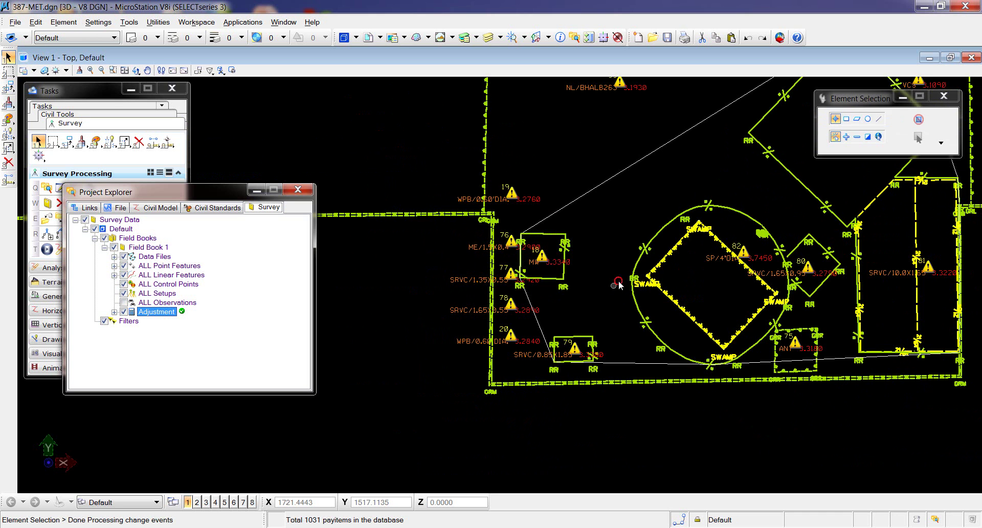
middle_drag(616, 282, 641, 290)
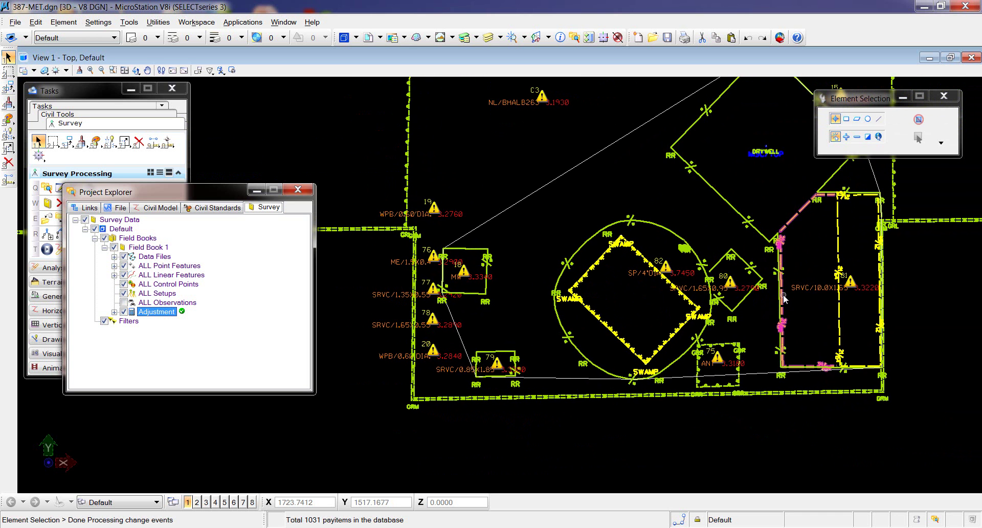
mouse_move(784, 298)
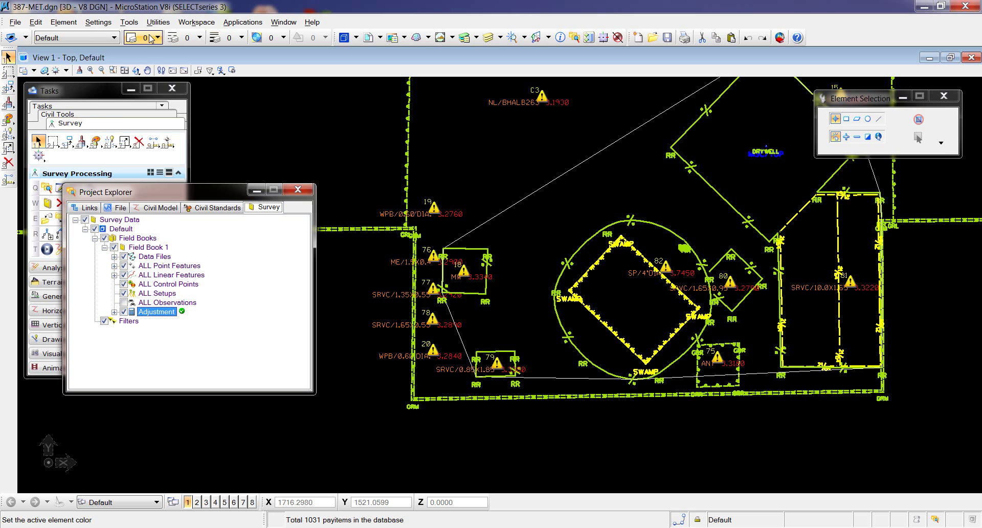
- Change the drawing scale from Full Size 1=1 to 1:5, then to 1:2.5
click(90, 23)
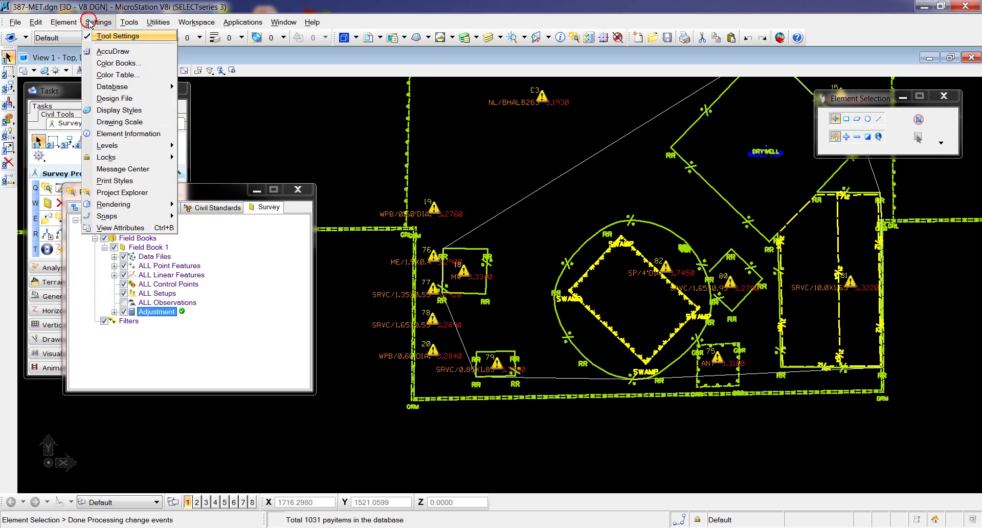
click(119, 122)
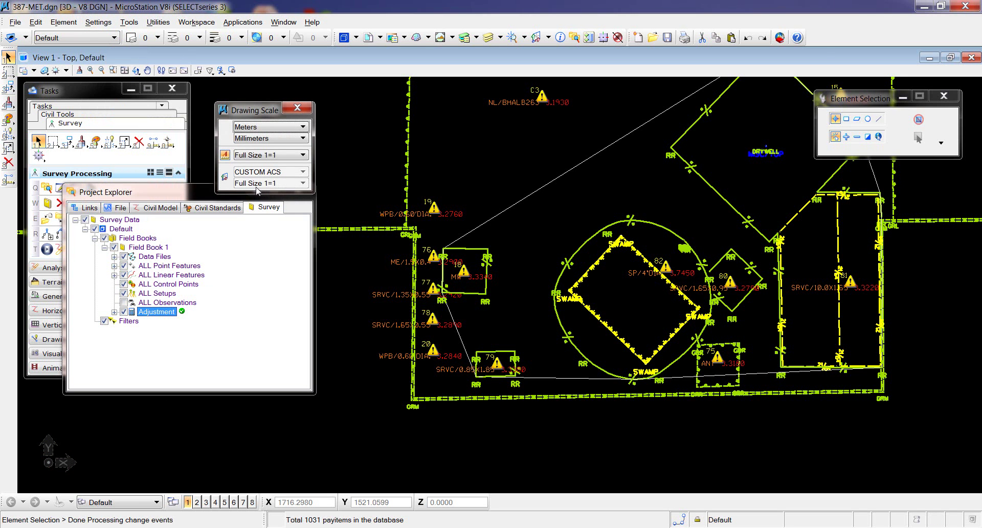
click(279, 155)
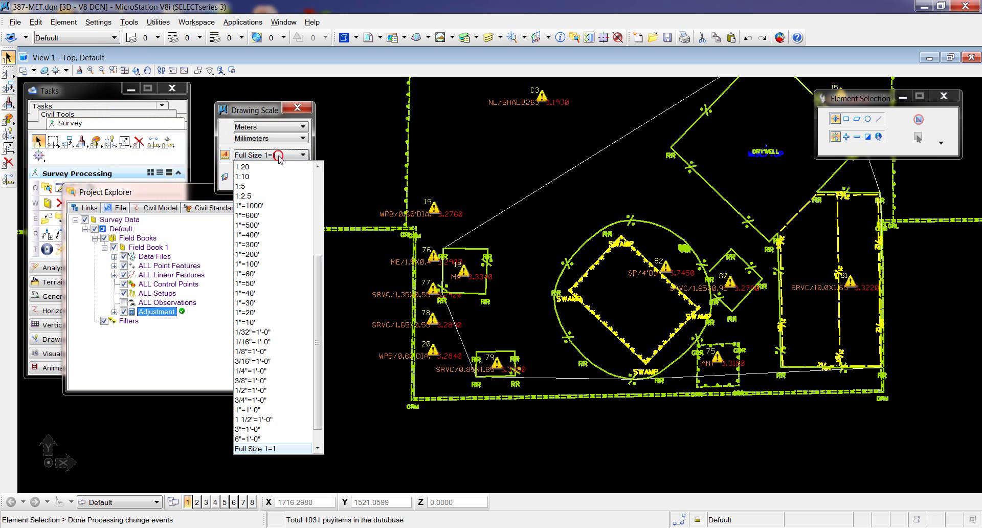
click(248, 187)
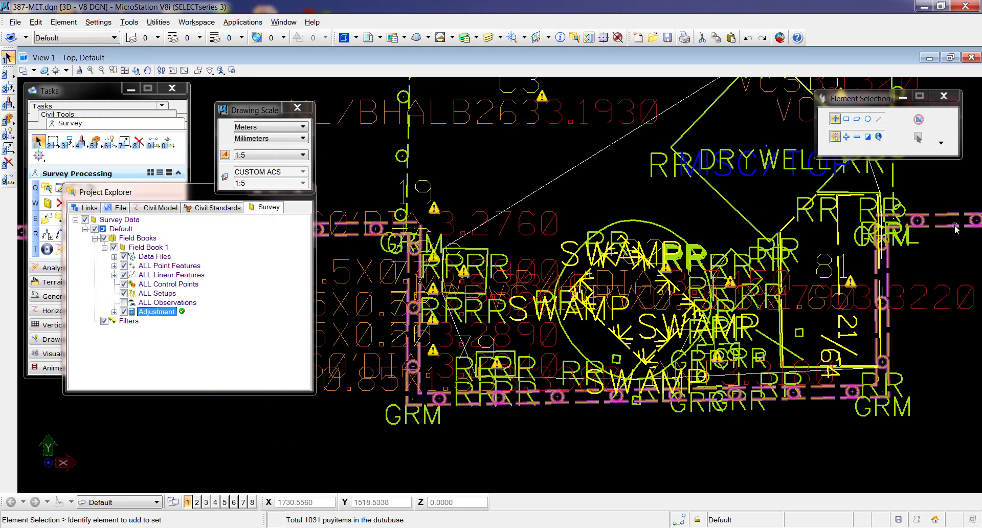
mouse_move(955, 228)
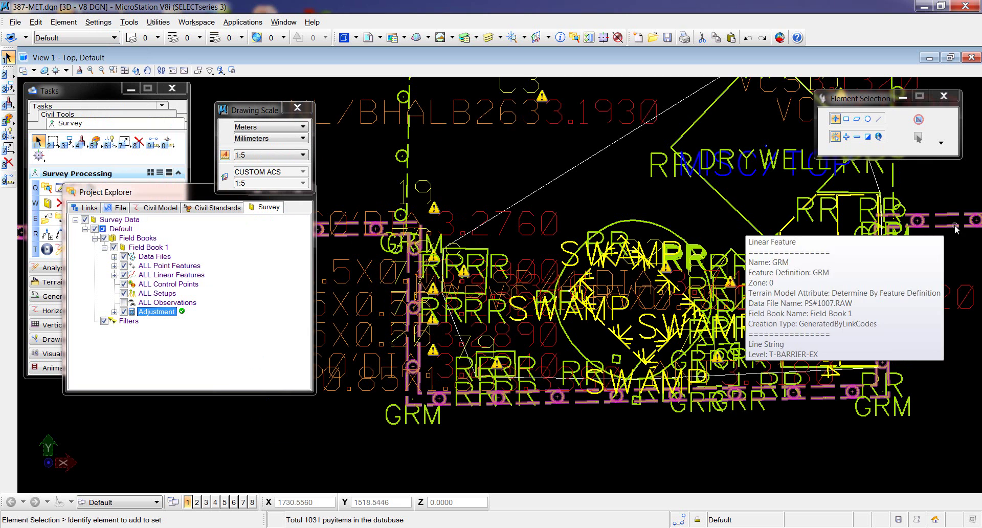
click(268, 159)
click(261, 197)
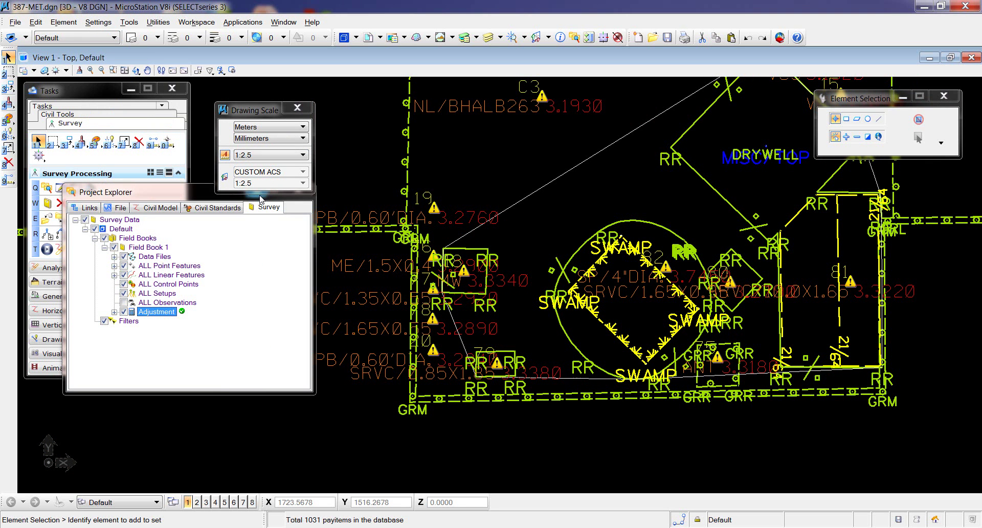
click(302, 155)
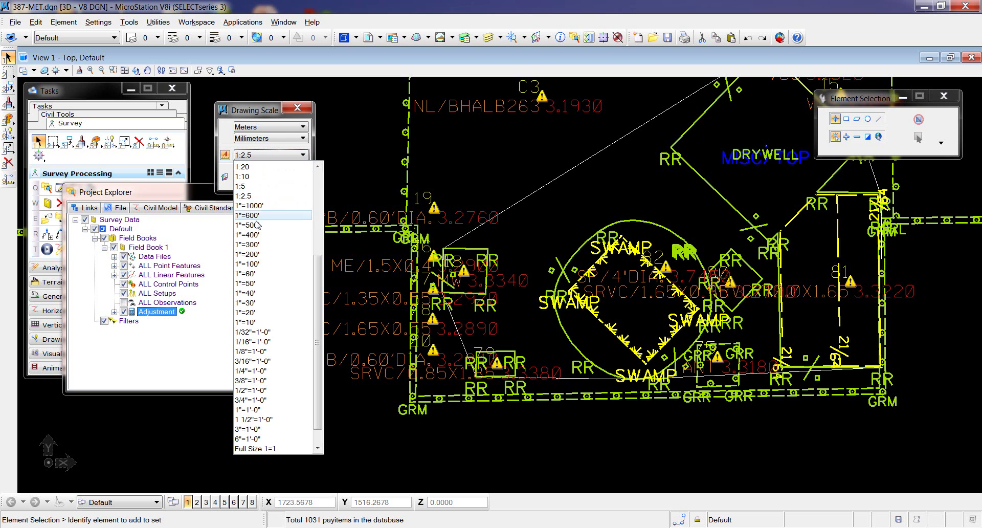